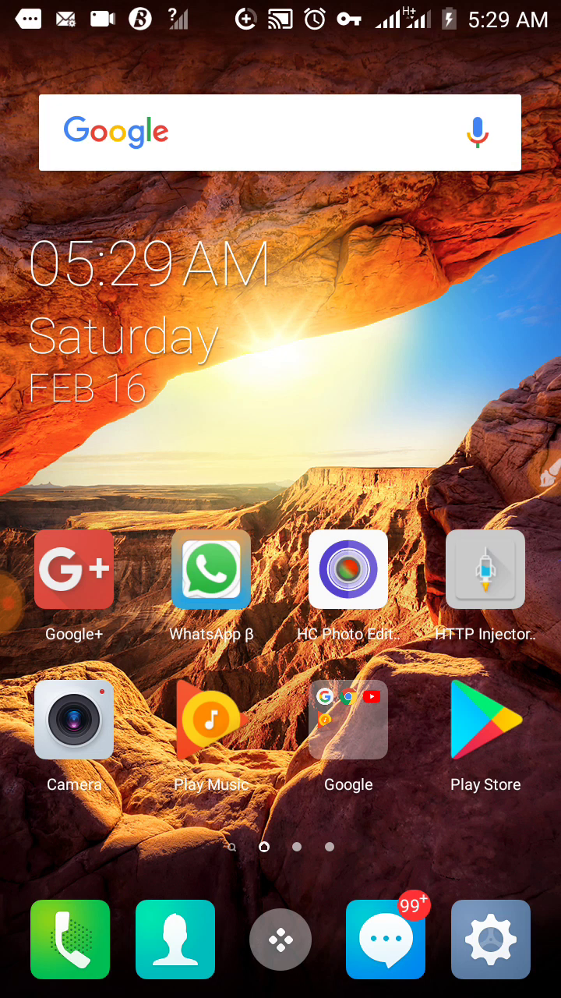
- Search the Play Store for 'hammer vpn', accepting the spelling correction
click(281, 132)
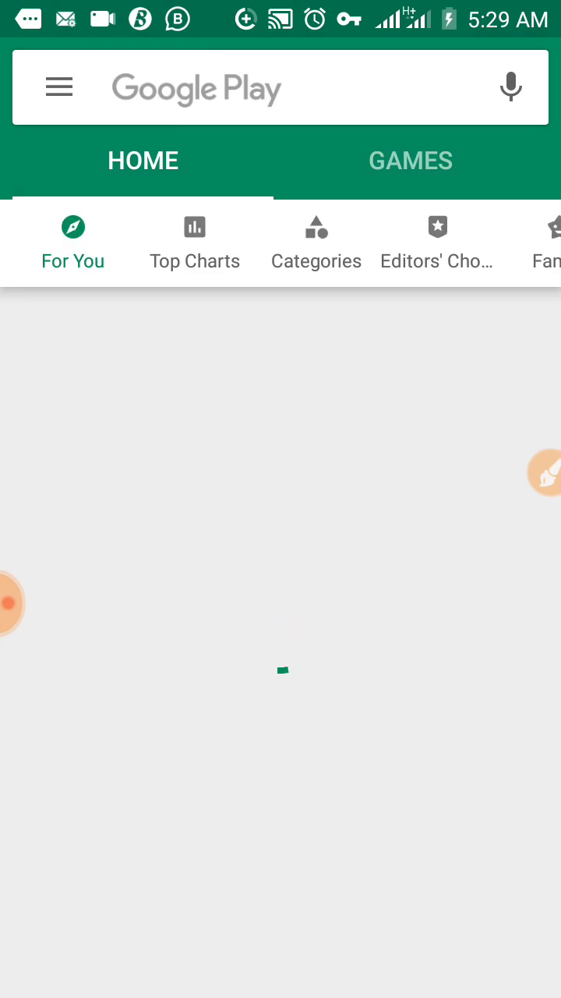
click(196, 87)
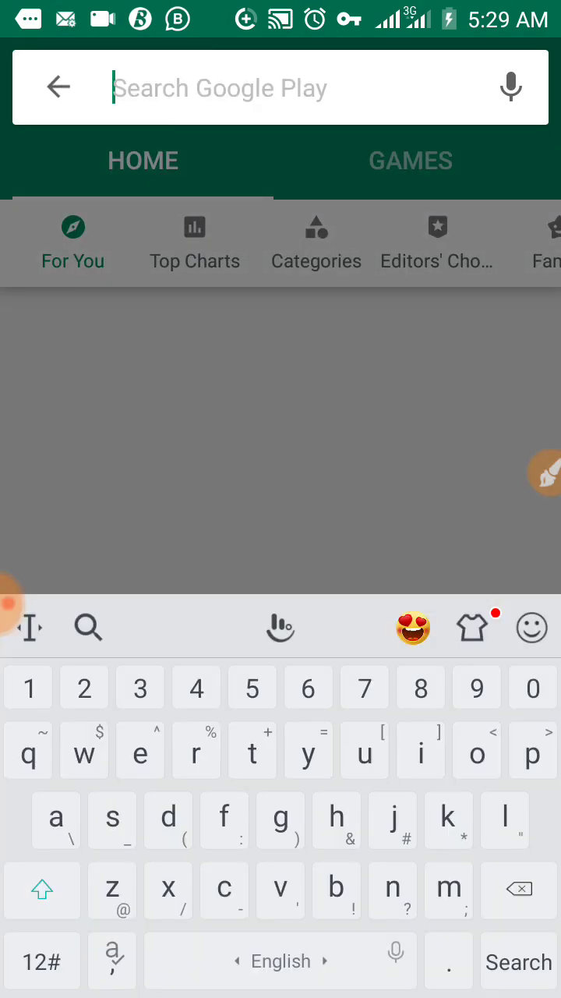
text(ha)
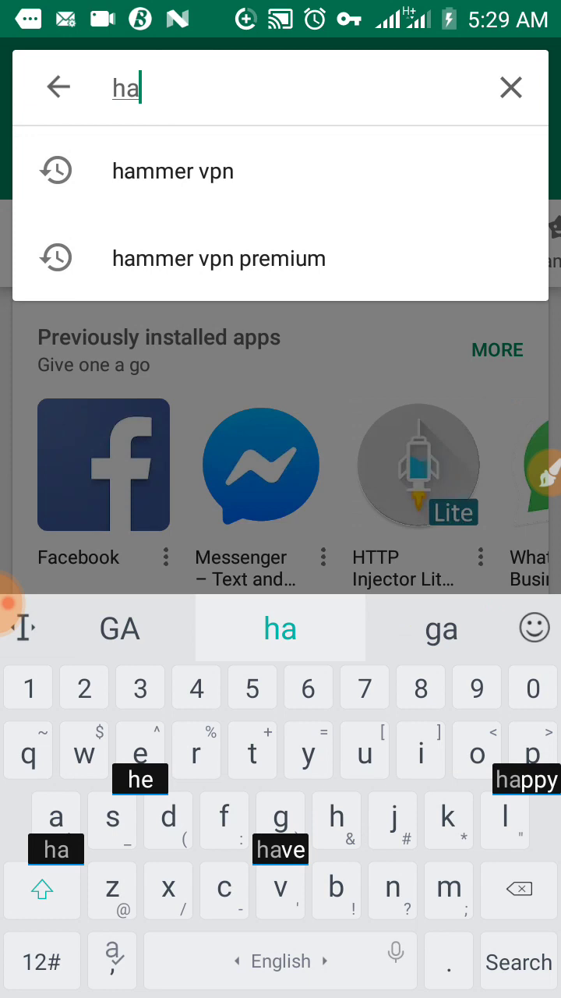
text(mmar)
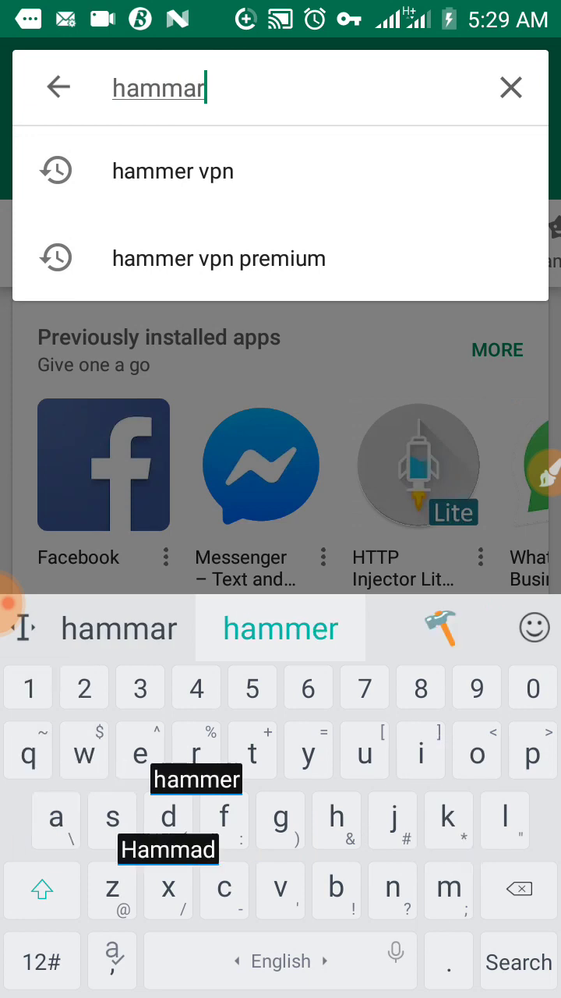
click(280, 628)
text(vpn)
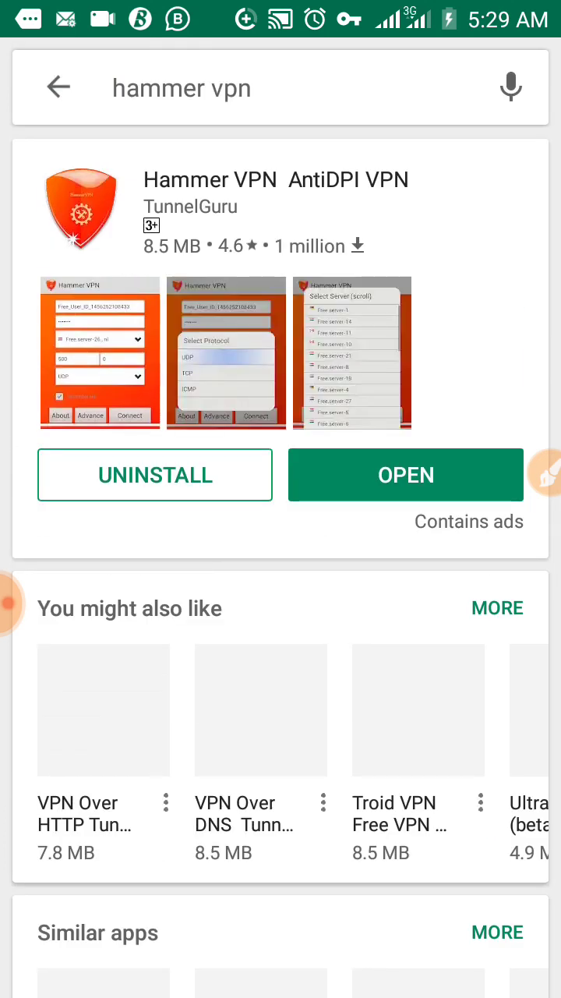
- Scroll the results to bring up the Hammer VPN AntiDPI VPN listing
scroll(281, 507, down, 3)
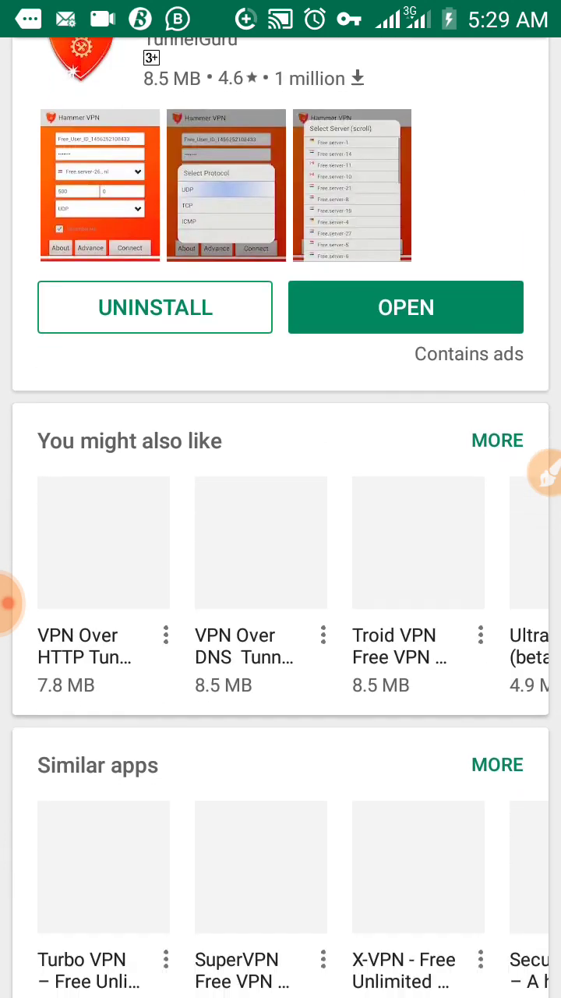
scroll(281, 546, down, 3)
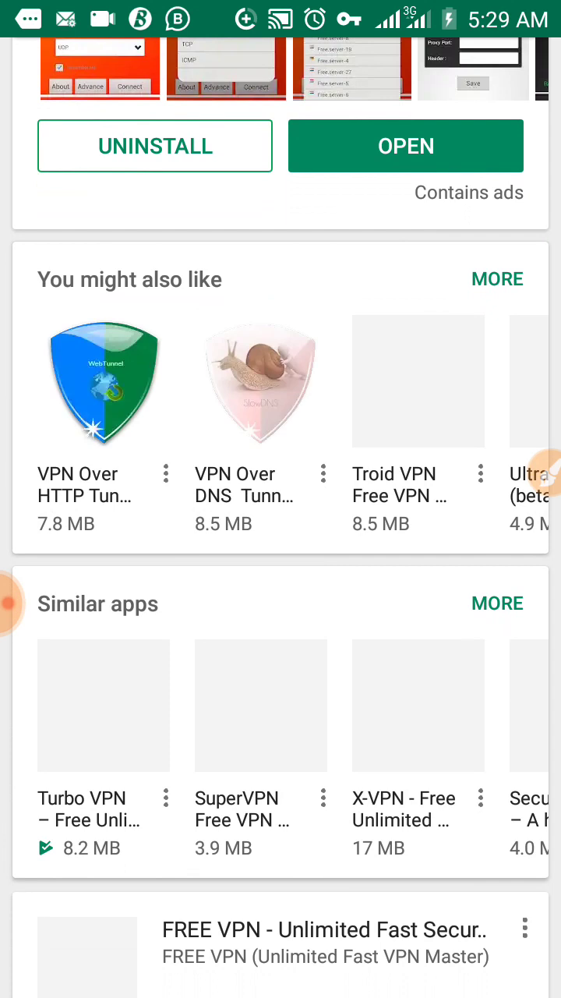
scroll(8, 602, down, 5)
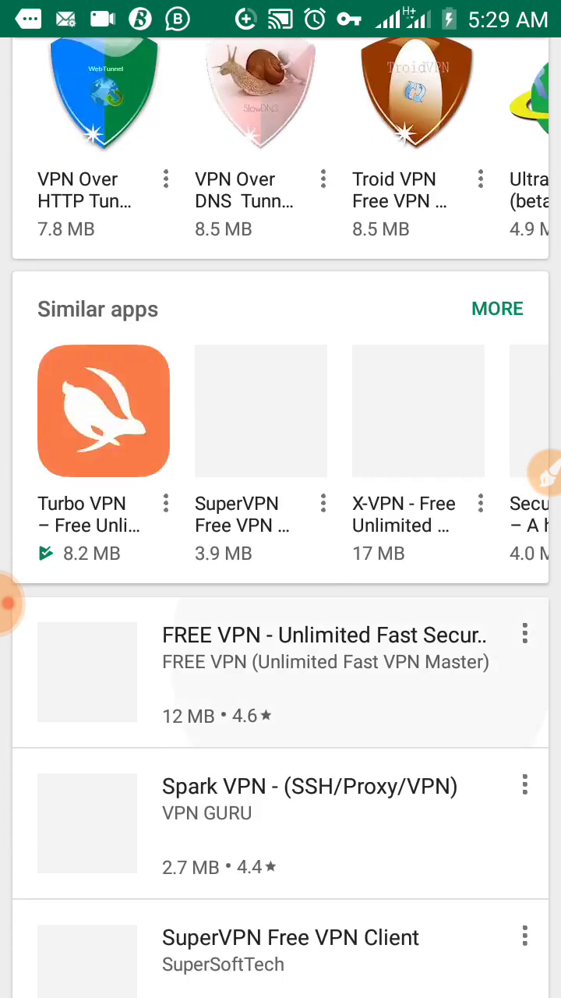
scroll(8, 602, down, 5)
scroll(281, 546, up, 10)
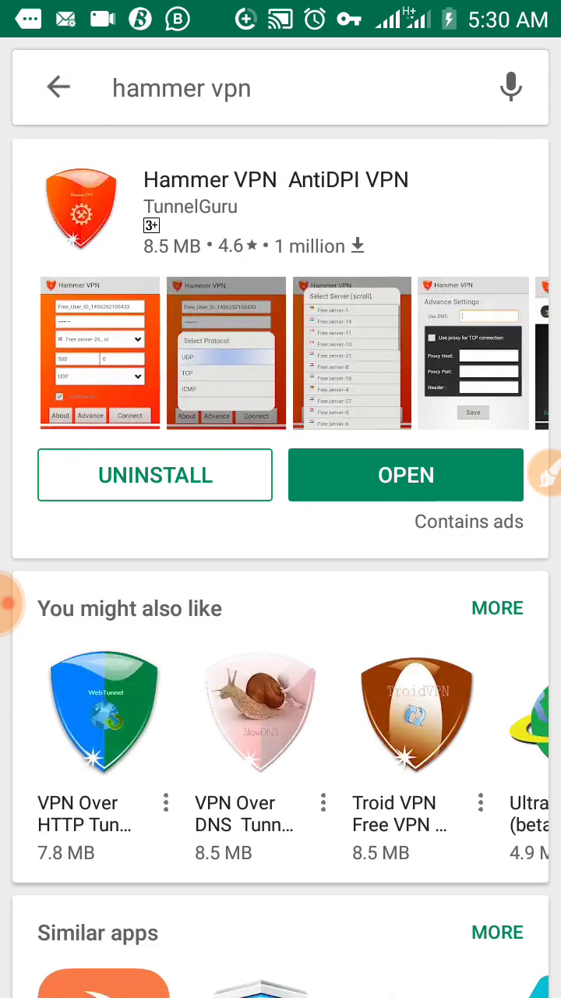
- Launch Hammer VPN from the last app-drawer page and request disconnecting from Free.server-6
key(Home)
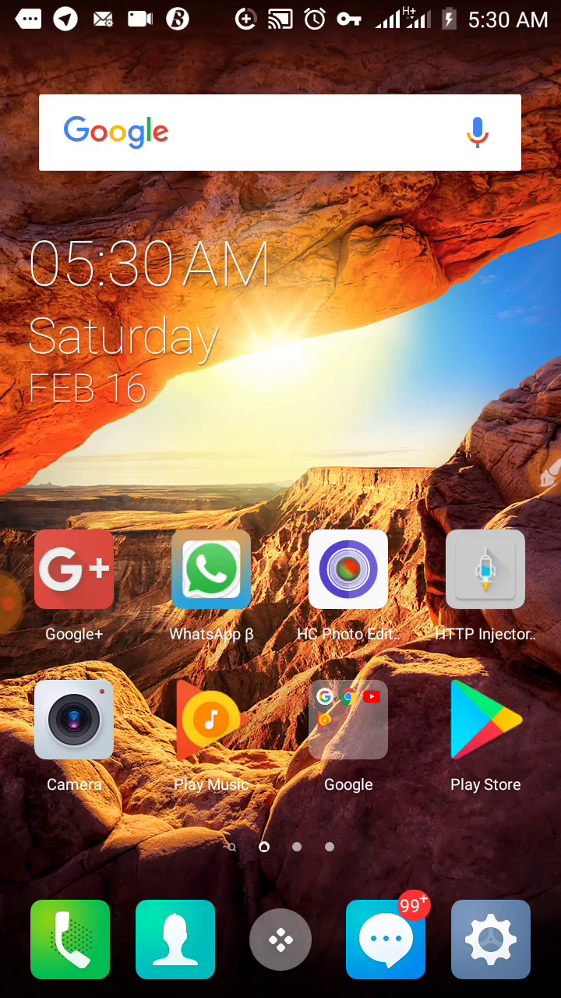
click(265, 133)
click(281, 939)
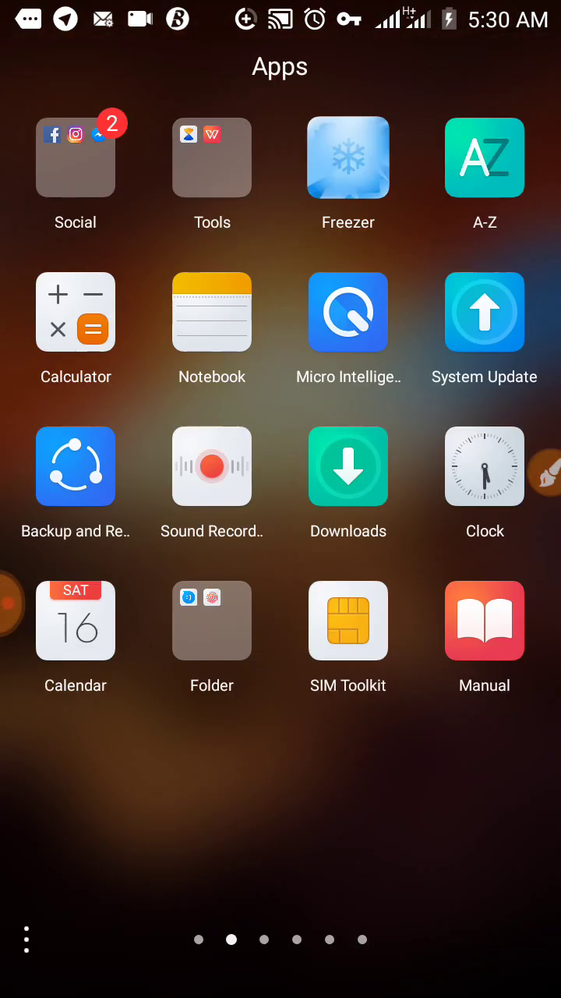
drag(437, 545, 125, 546)
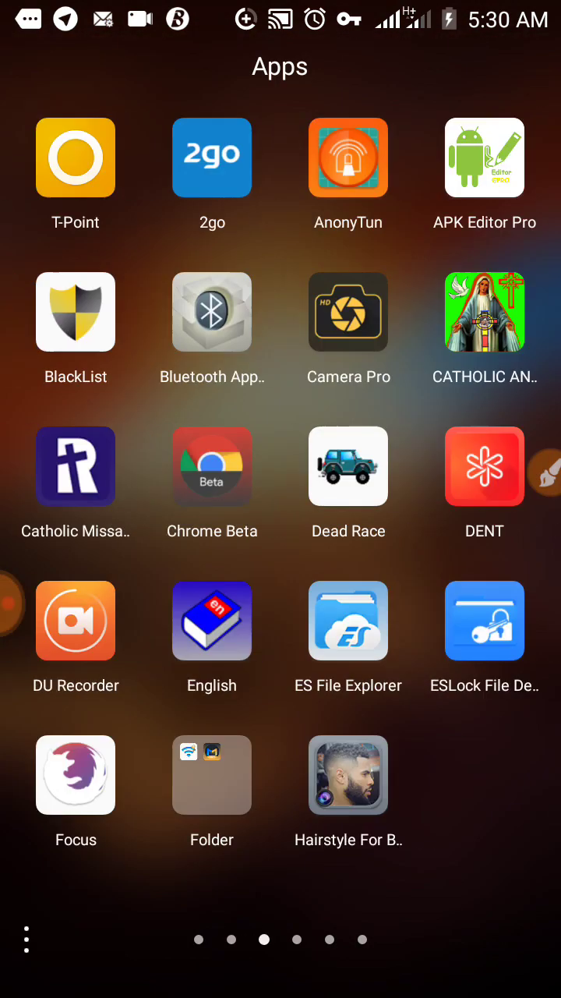
drag(436, 546, 124, 546)
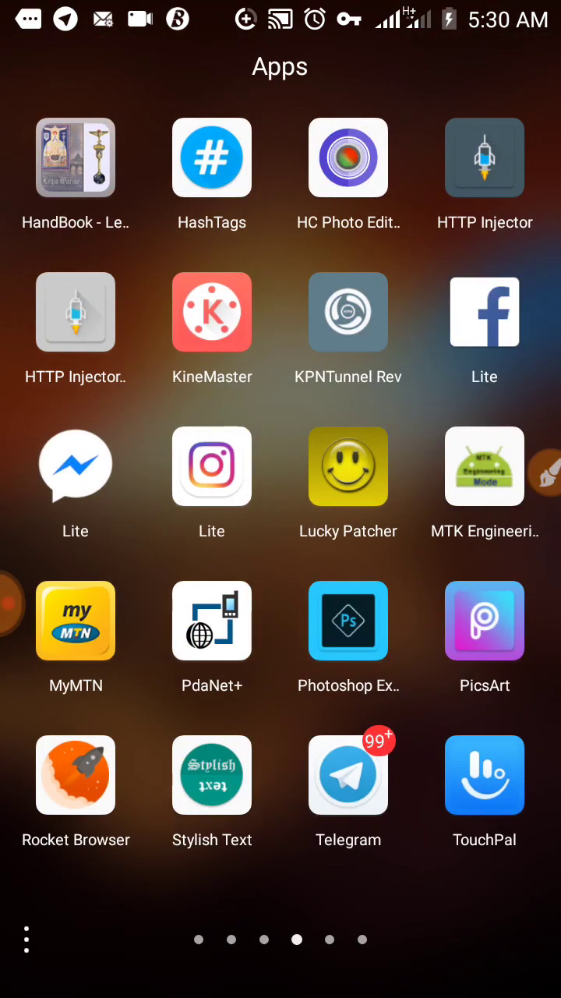
drag(436, 546, 125, 545)
drag(437, 546, 125, 545)
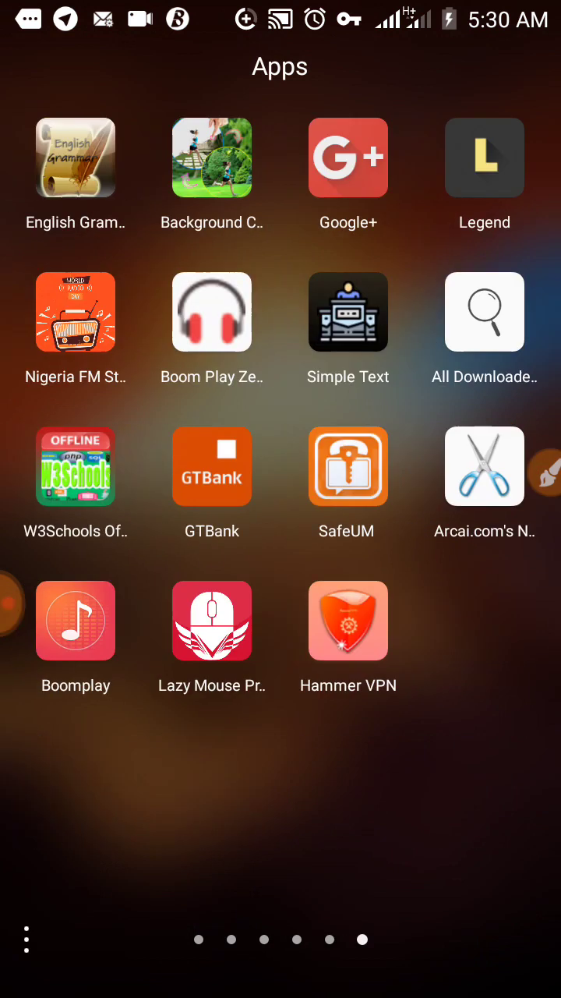
click(347, 621)
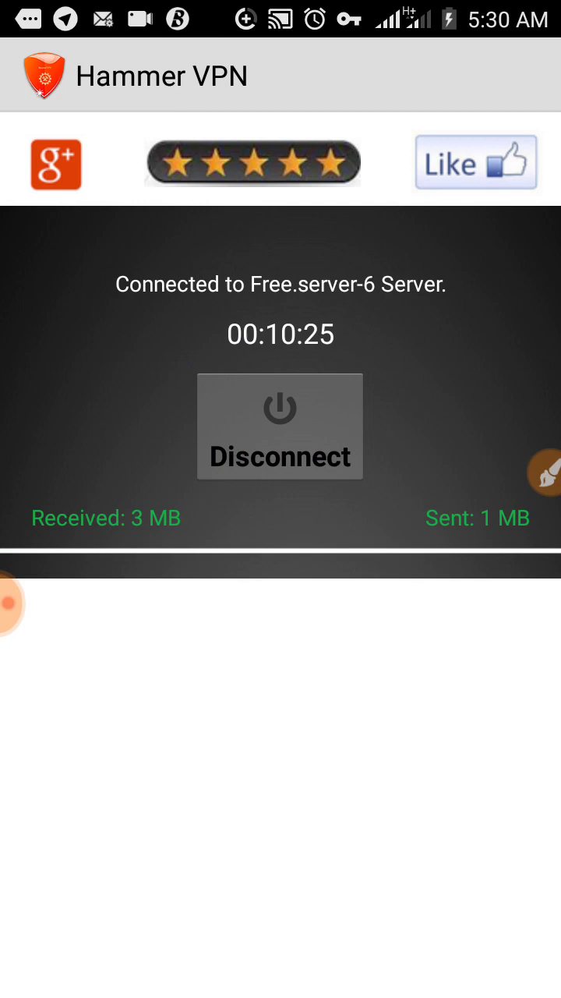
click(279, 426)
- Confirm the disconnect and set the first remote port to 8080
click(144, 570)
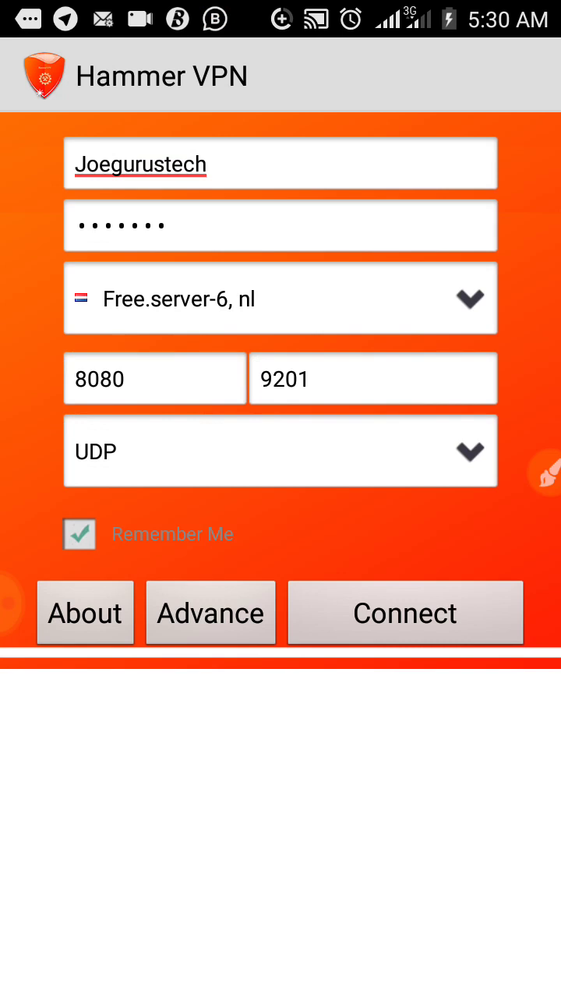
click(123, 379)
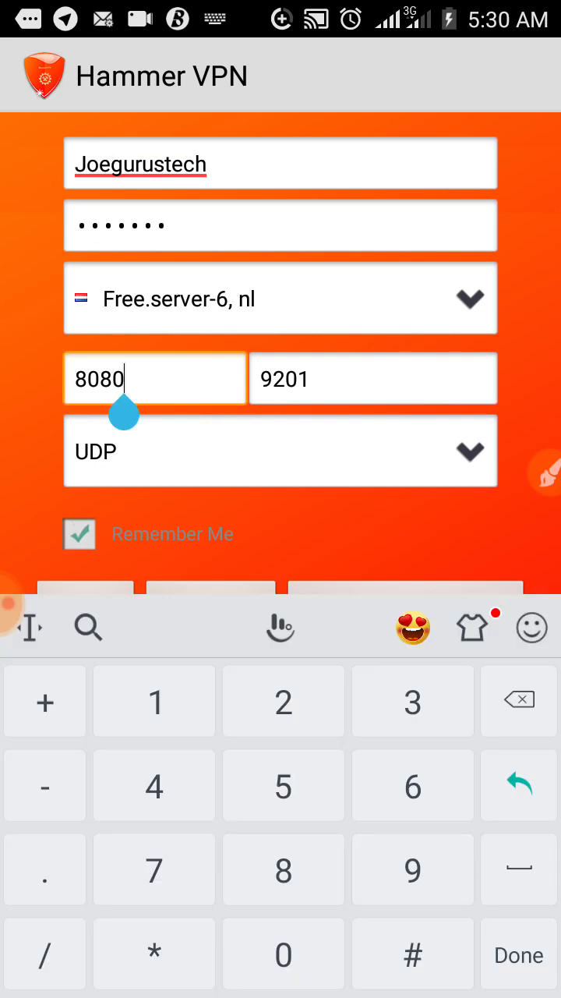
key(BackSpace)
key(BackSpace)
key(BackSpace)
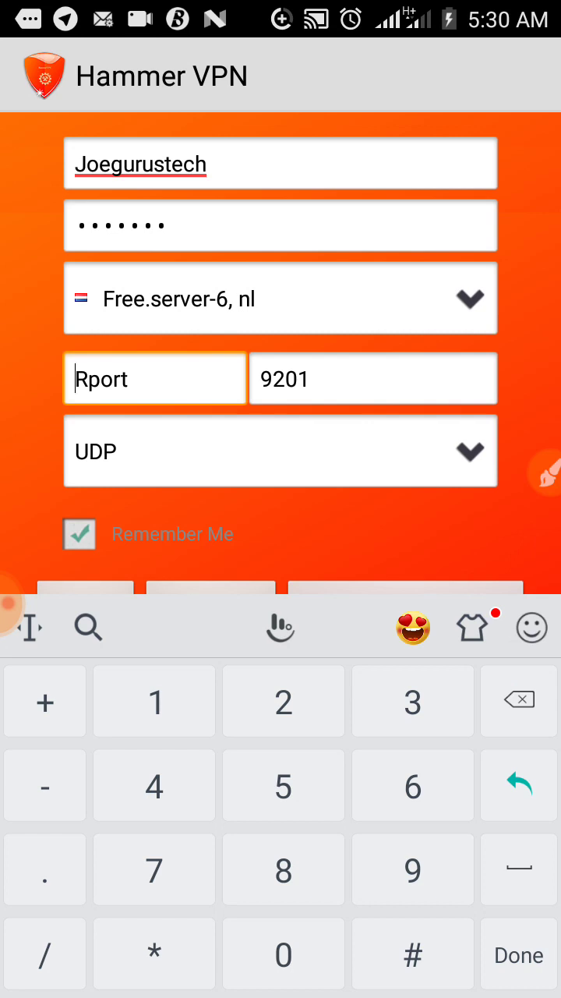
text(80)
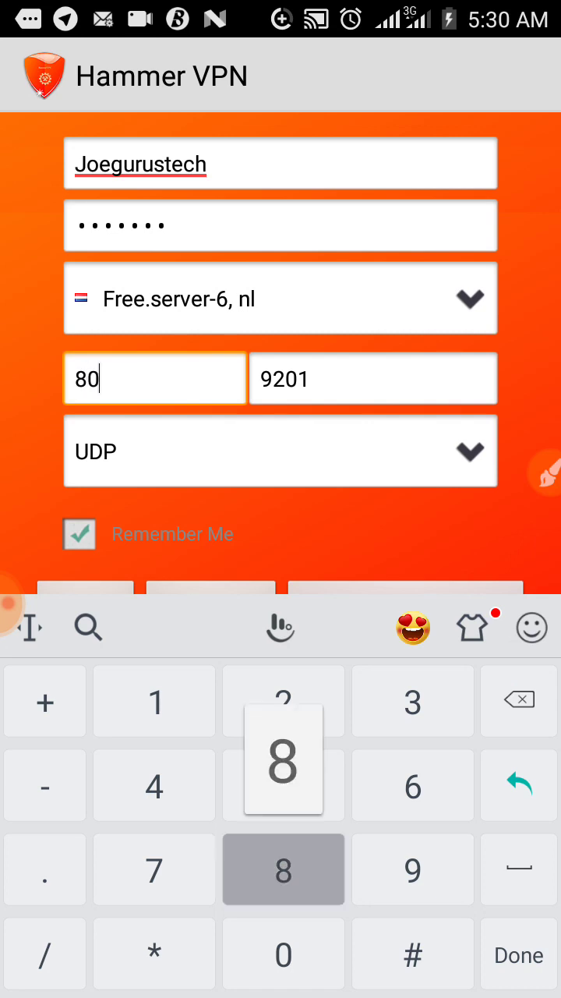
text(80)
- Move to the 9201 port field, hide the keyboard, and show the server list
click(310, 379)
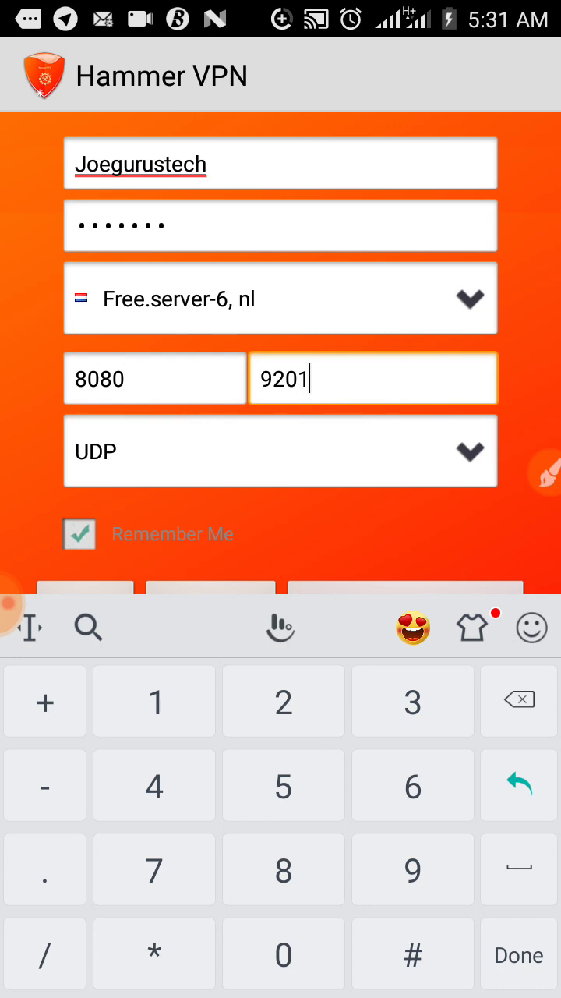
scroll(281, 351, down, 2)
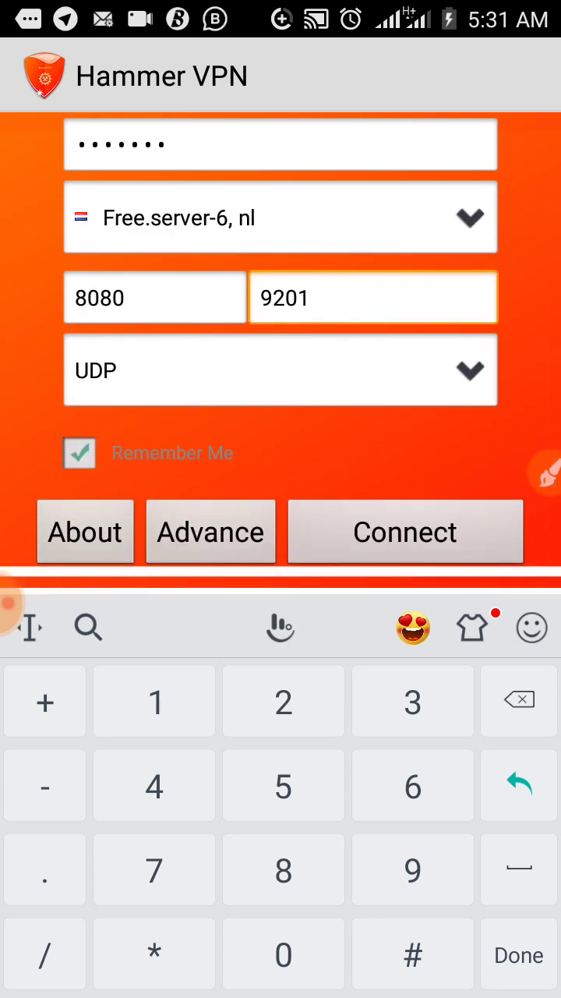
key(Return)
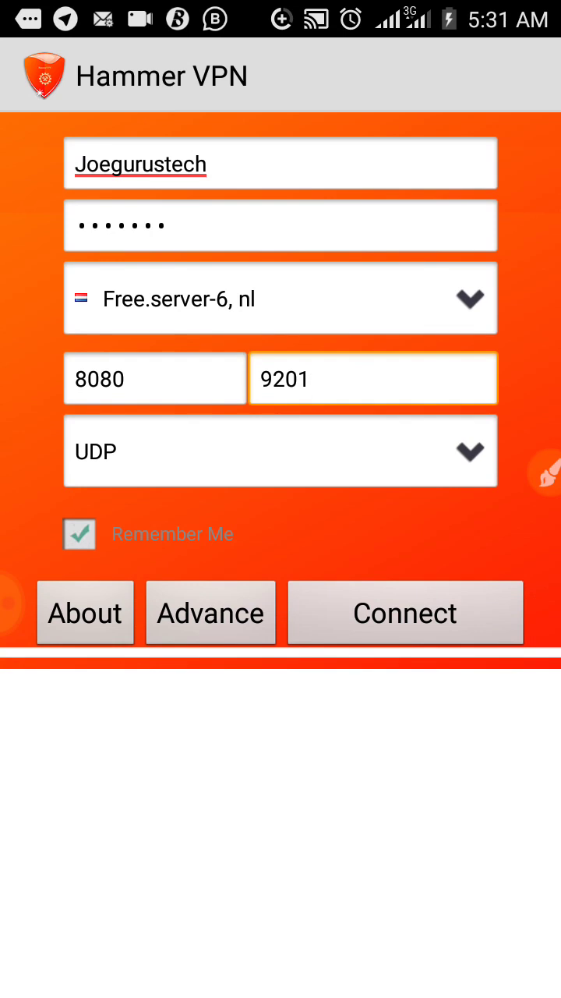
click(280, 298)
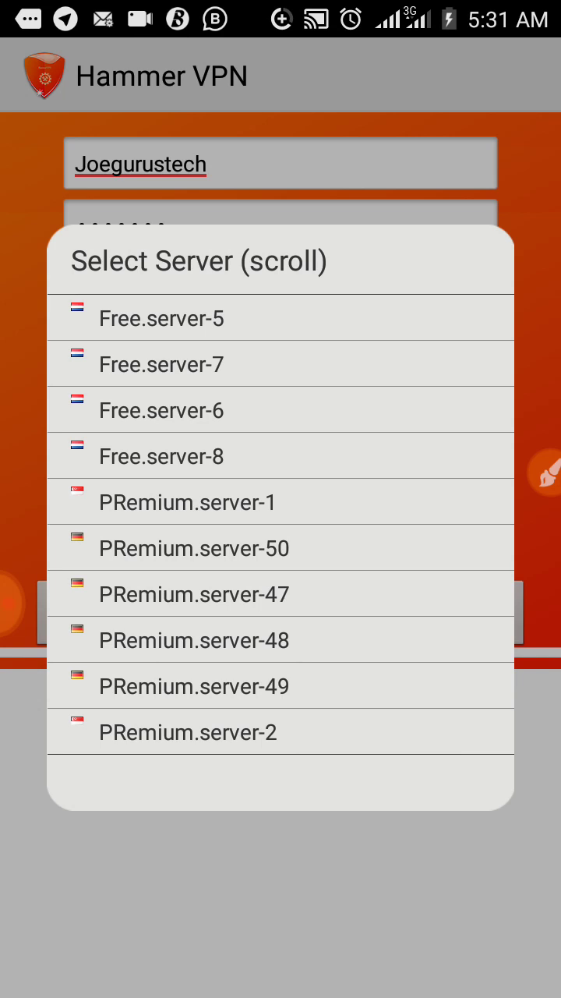
- Keep Free.server-6 as the server and start the VPN connection
click(161, 410)
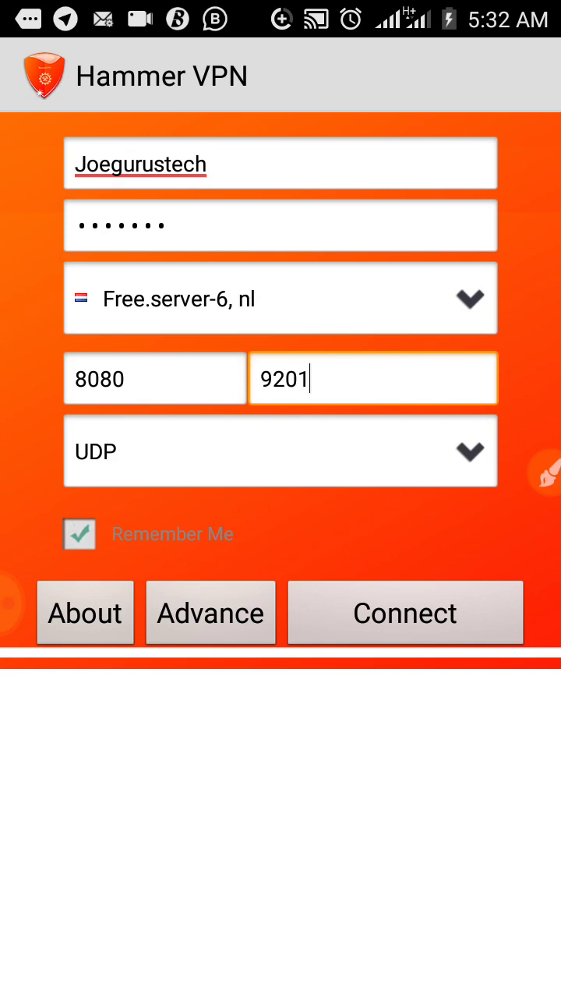
click(280, 298)
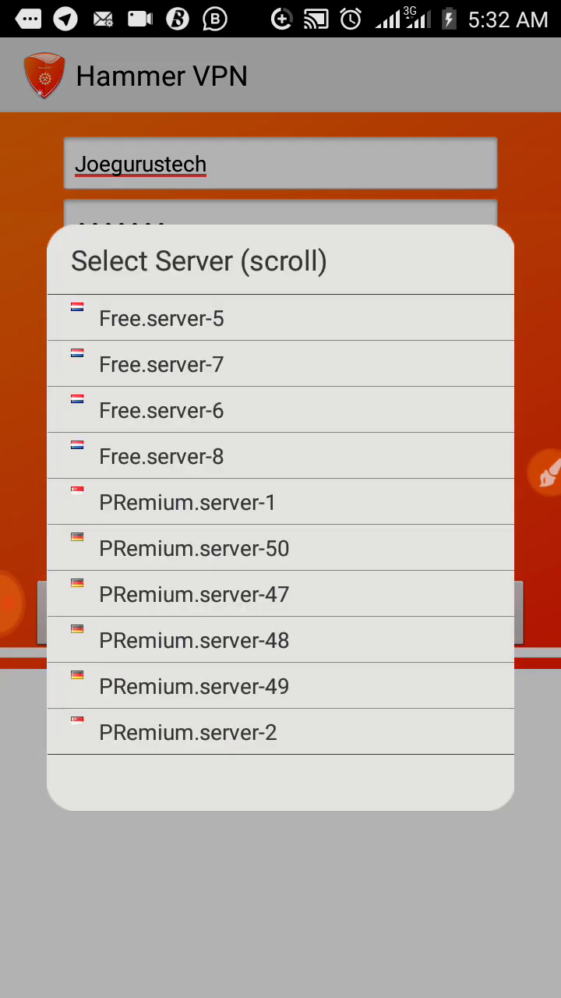
key(Escape)
text(9201)
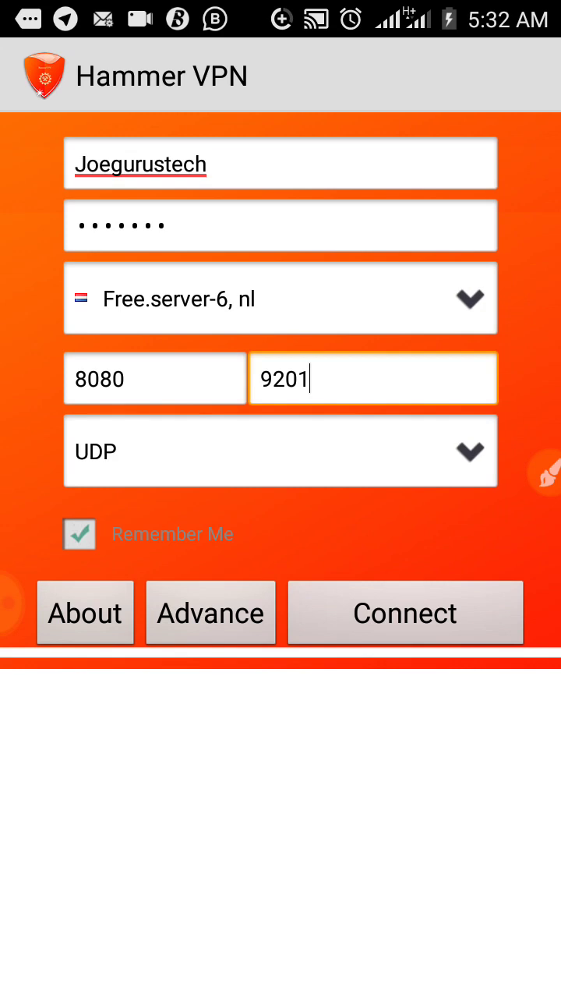
click(405, 612)
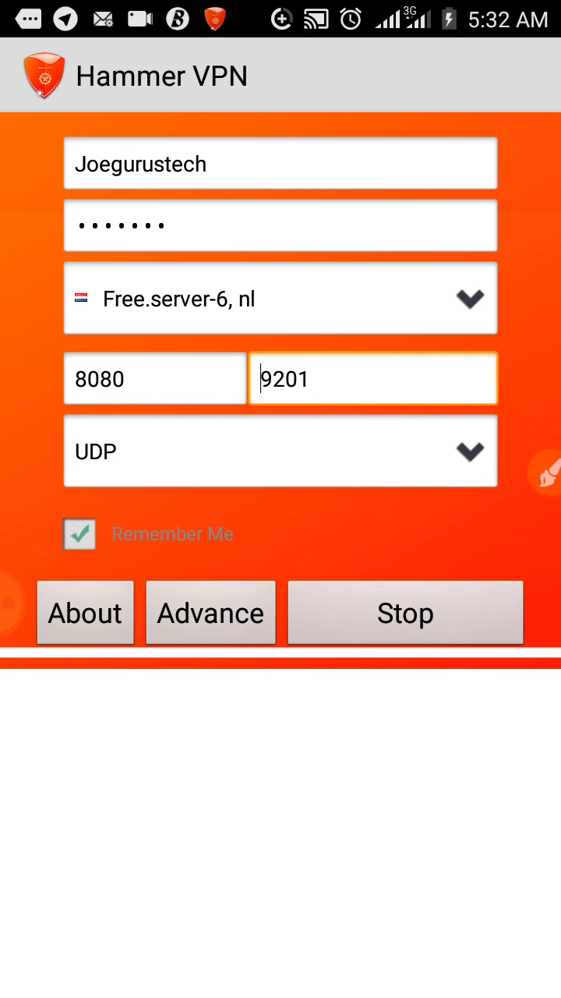
drag(281, 7, 281, 546)
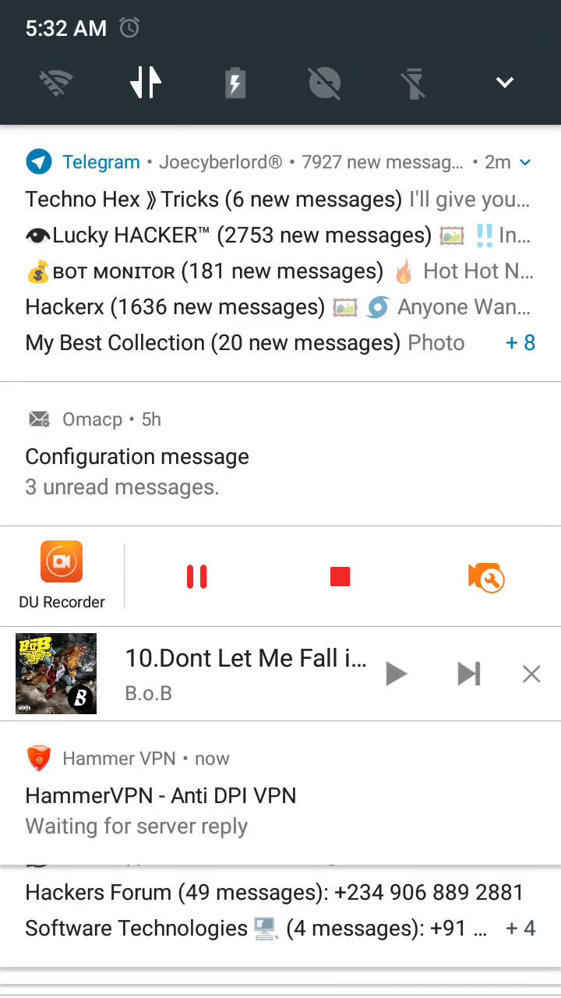
scroll(281, 546, down, 2)
scroll(281, 546, down, 2)
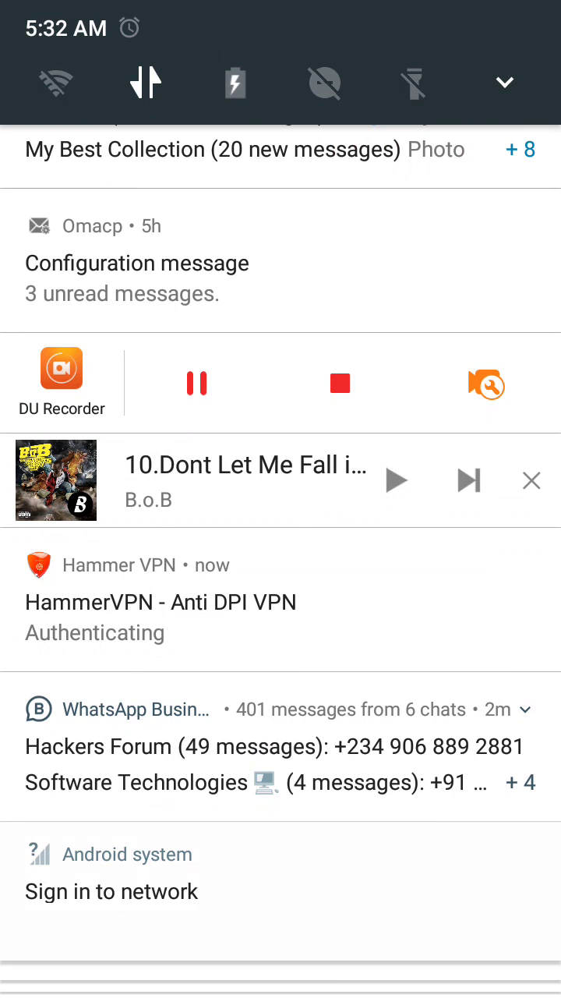
scroll(281, 546, down, 2)
scroll(280, 546, down, 1)
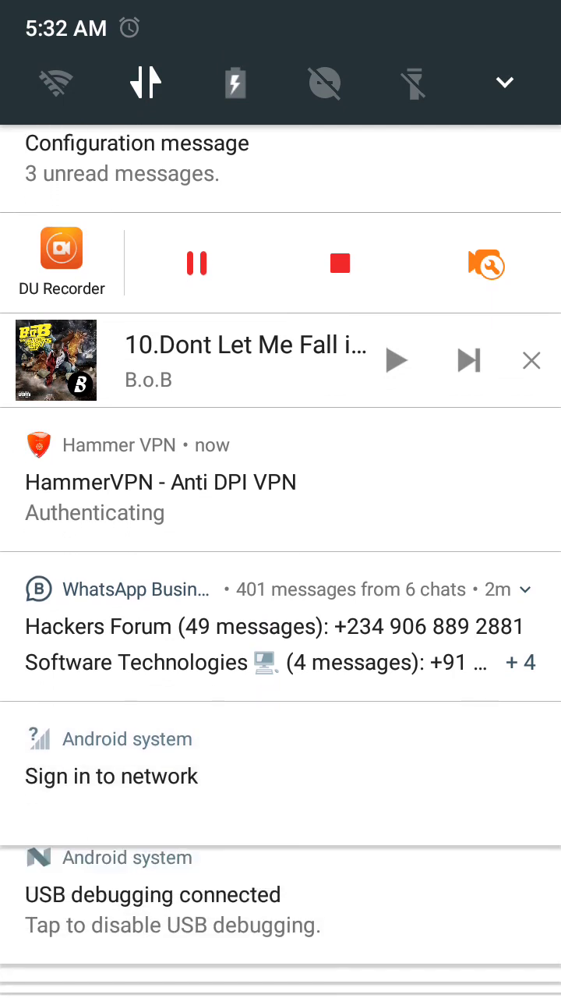
scroll(280, 545, down, 3)
scroll(281, 545, down, 4)
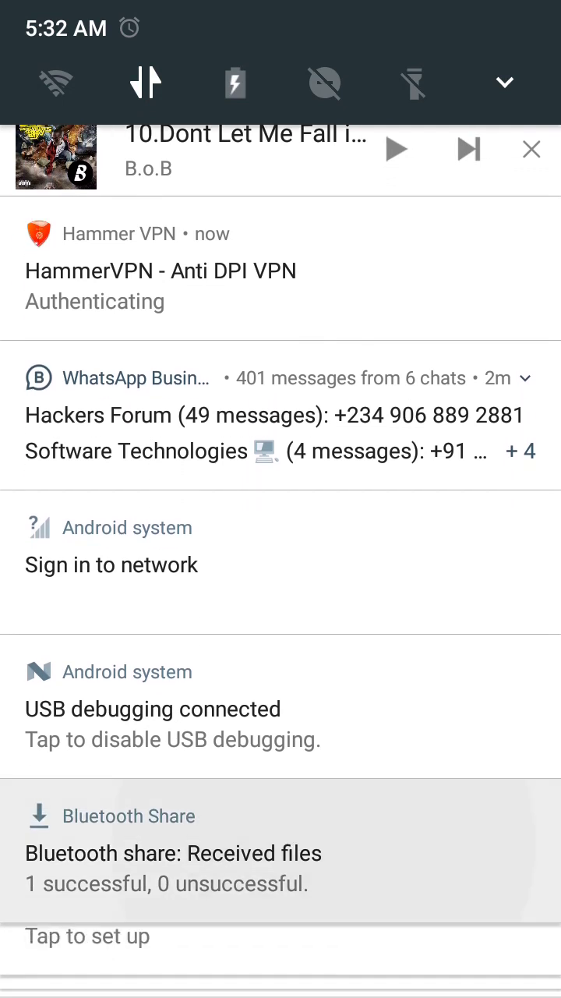
scroll(280, 546, down, 2)
scroll(281, 546, down, 2)
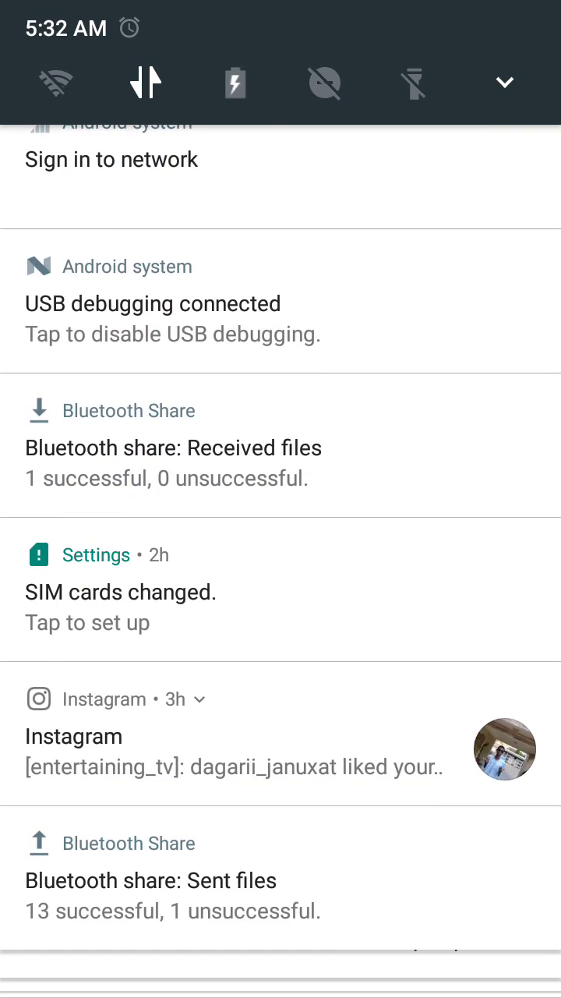
scroll(281, 545, down, 4)
scroll(281, 546, down, 3)
scroll(281, 546, down, 2)
key(Escape)
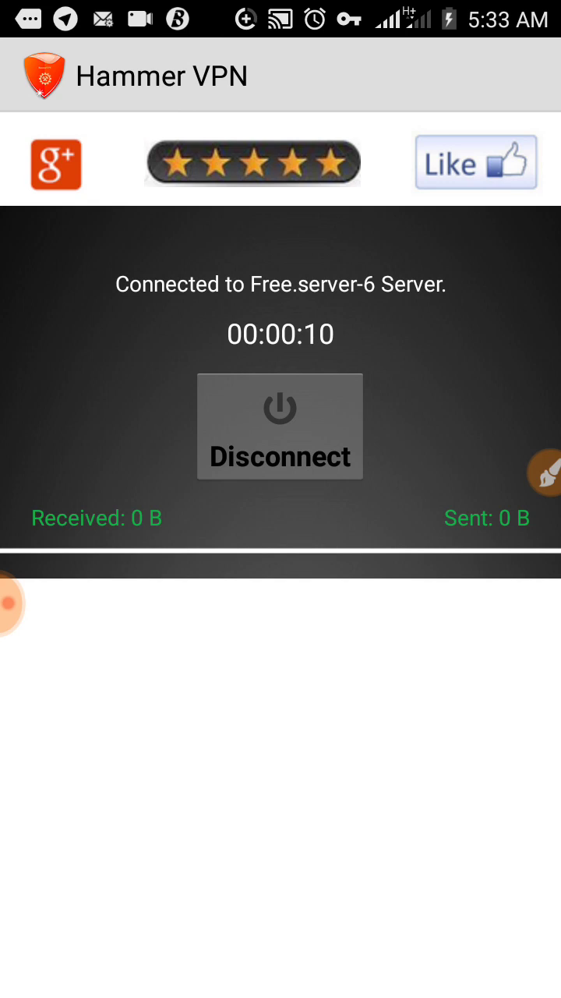
- Wait until the Free.server-6 connection is established, then go to the home screen
key(Home)
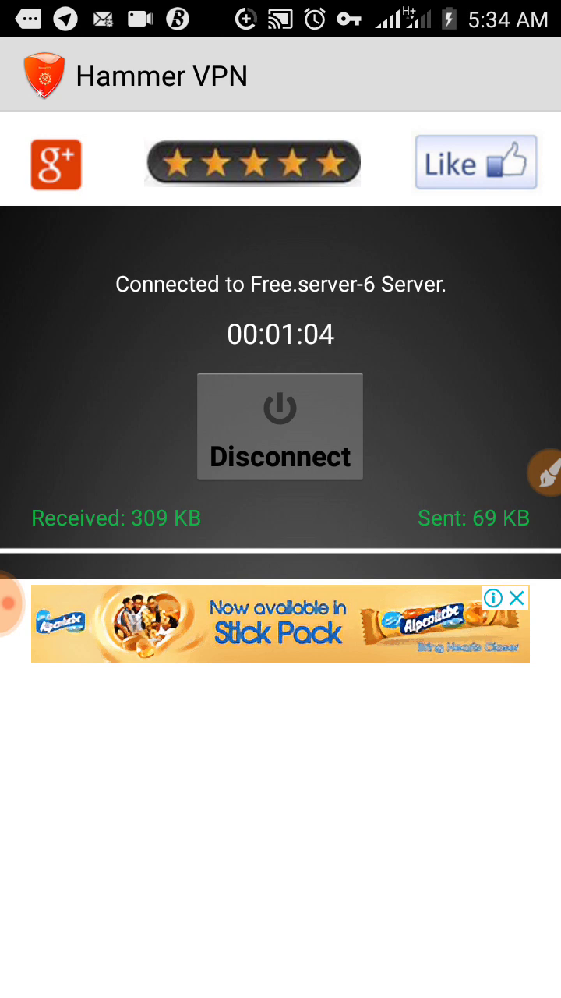
- Return to the home screen with the Free.server-6 VPN connection still active
key(Home)
click(31, 601)
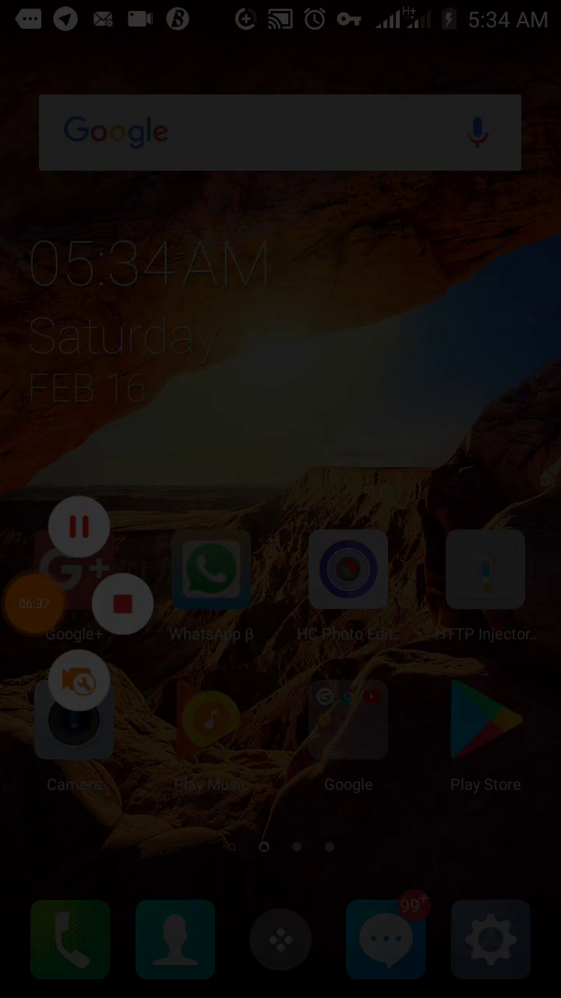